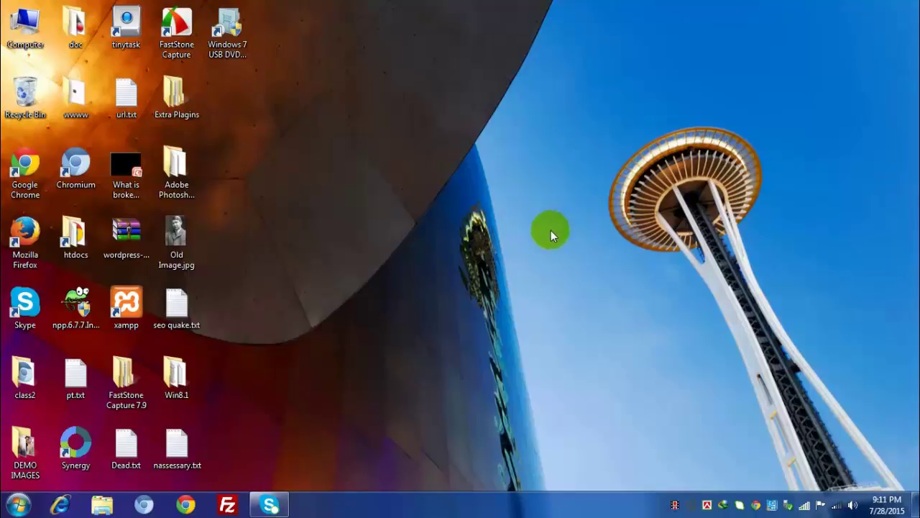
- Create a new A4 document (8.27 × 11.69 in) in inches with CMYK colour
left_click(13, 506)
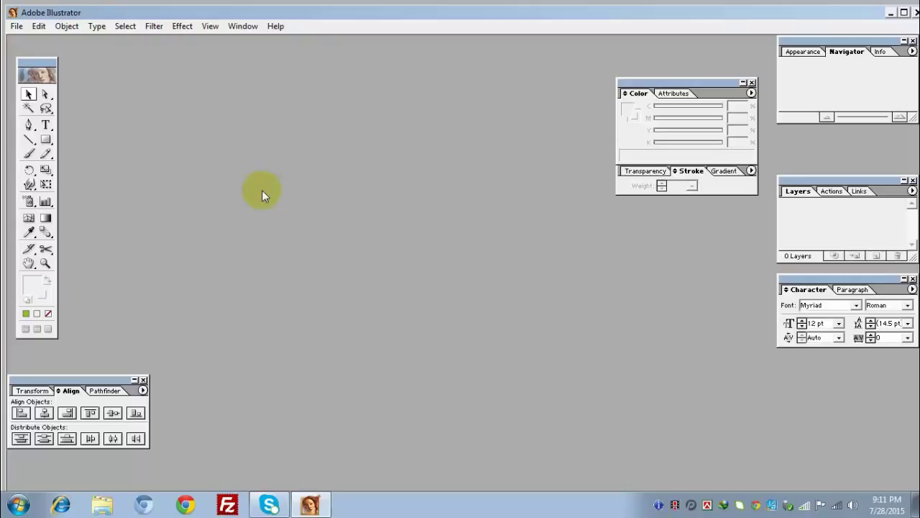
left_click(15, 29)
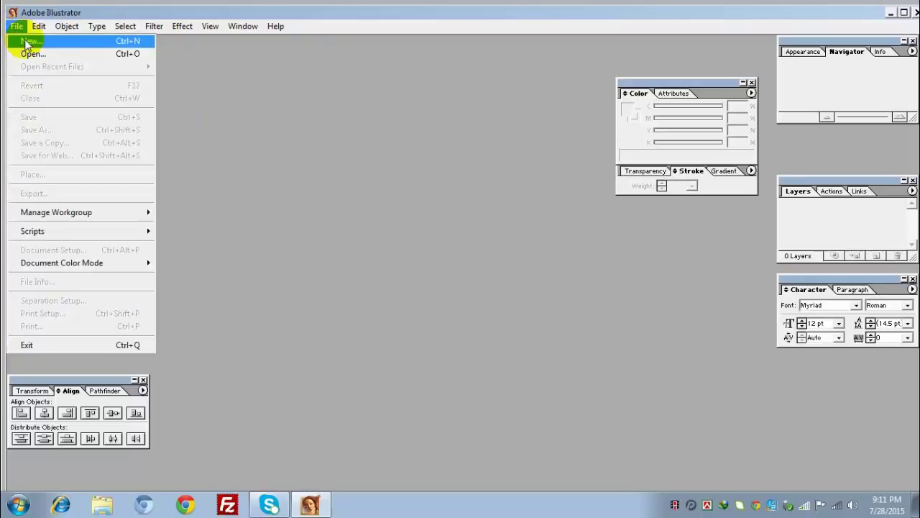
left_click(26, 42)
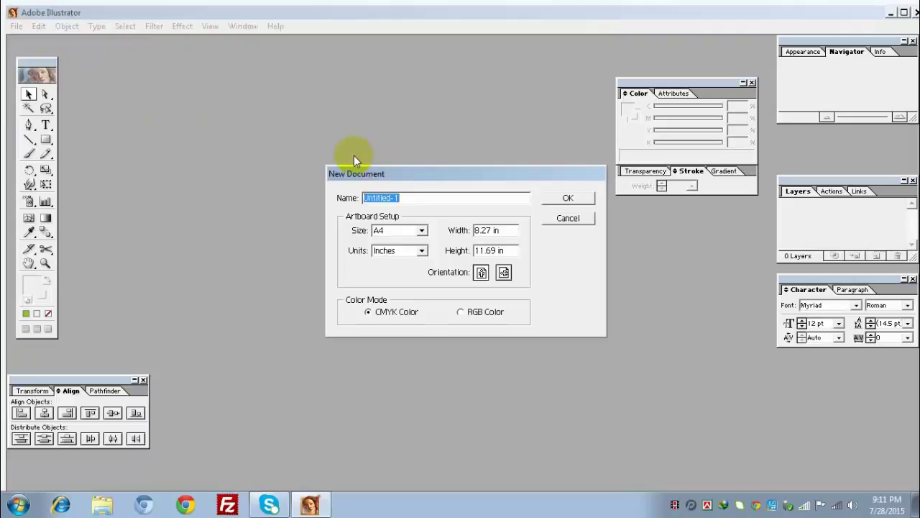
left_click_drag(419, 176, 361, 149)
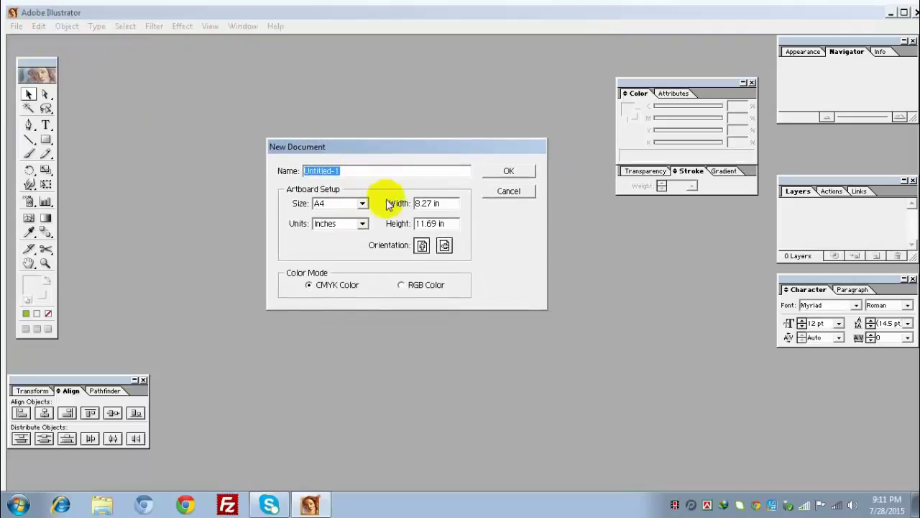
left_click(520, 172)
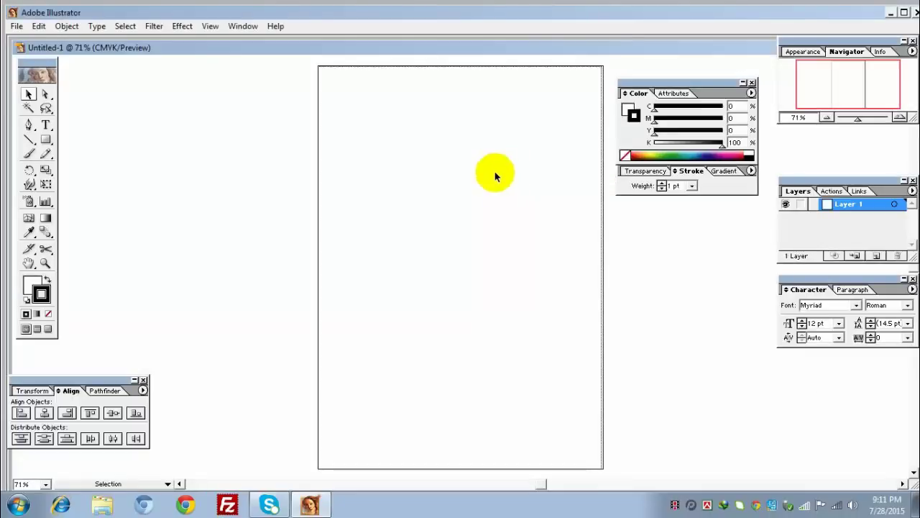
left_click_drag(481, 202, 393, 202)
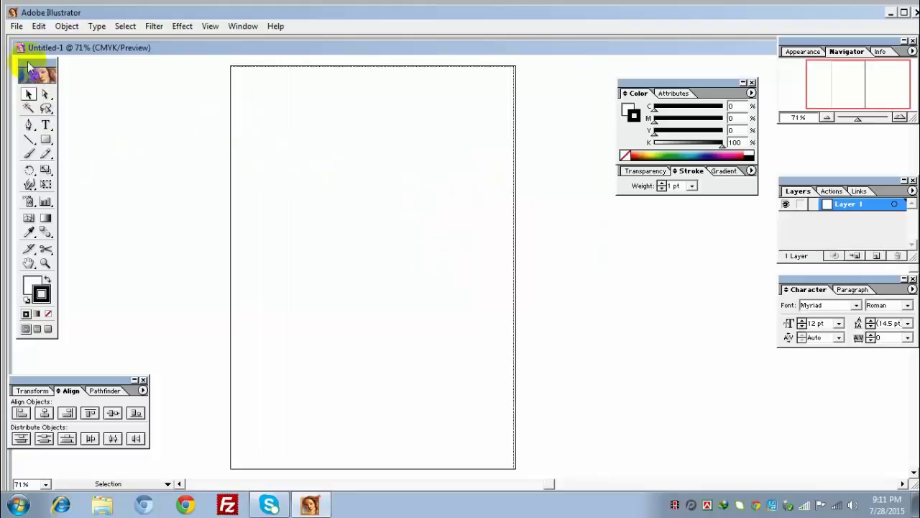
left_click_drag(38, 66, 42, 68)
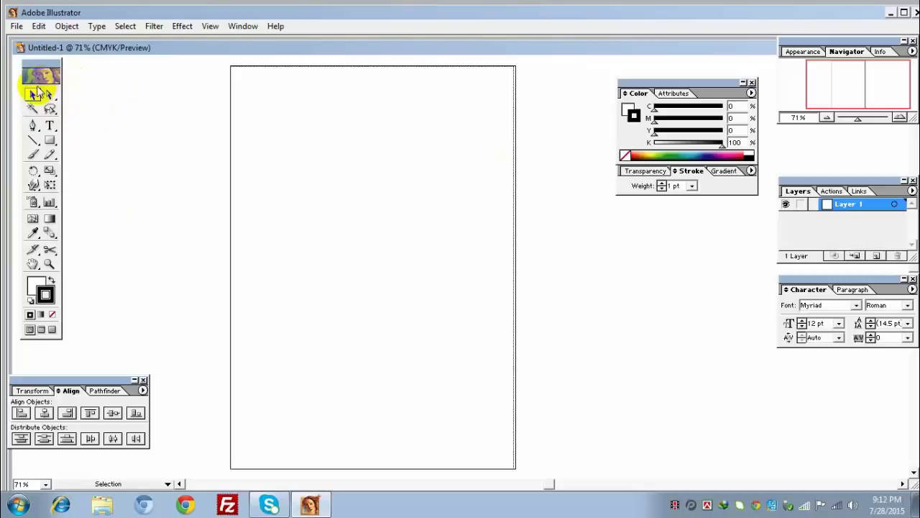
left_click_drag(31, 78, 29, 75)
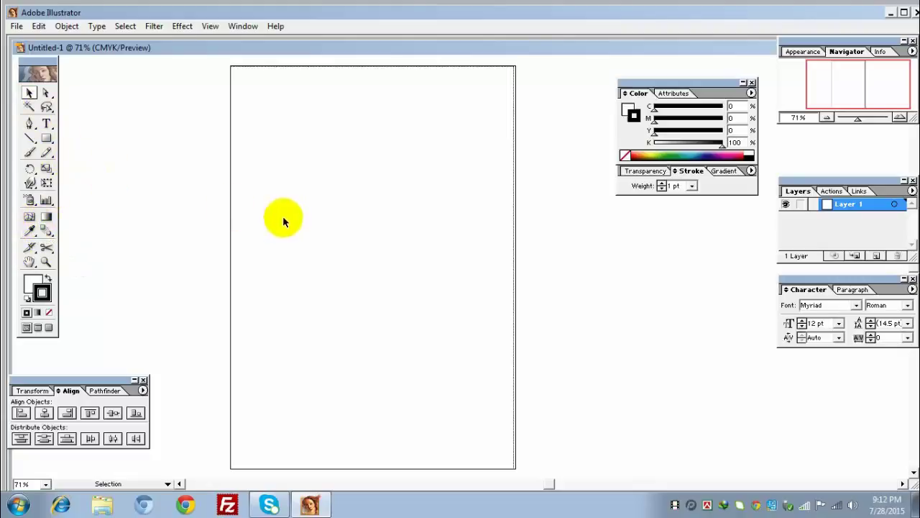
- Draw a large circle in the upper half of the artboard with the Ellipse tool
left_click_drag(281, 218, 256, 226)
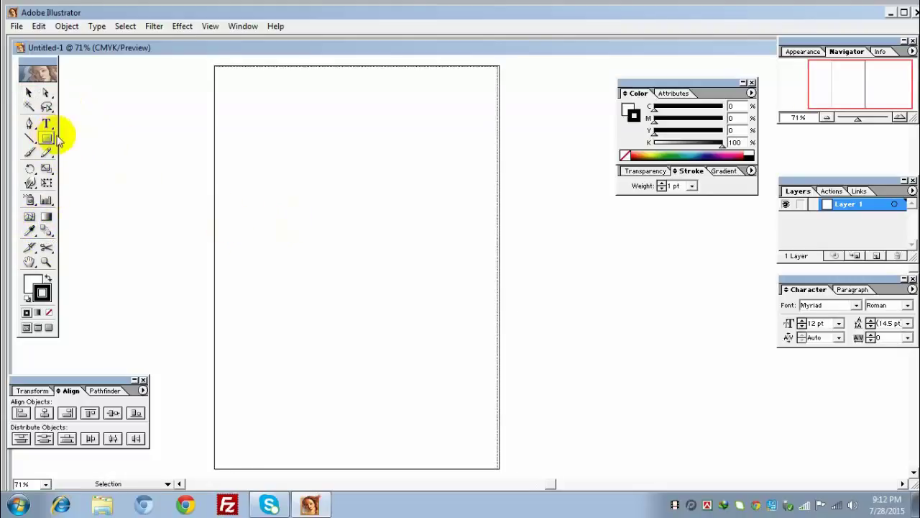
left_click_drag(46, 138, 94, 140)
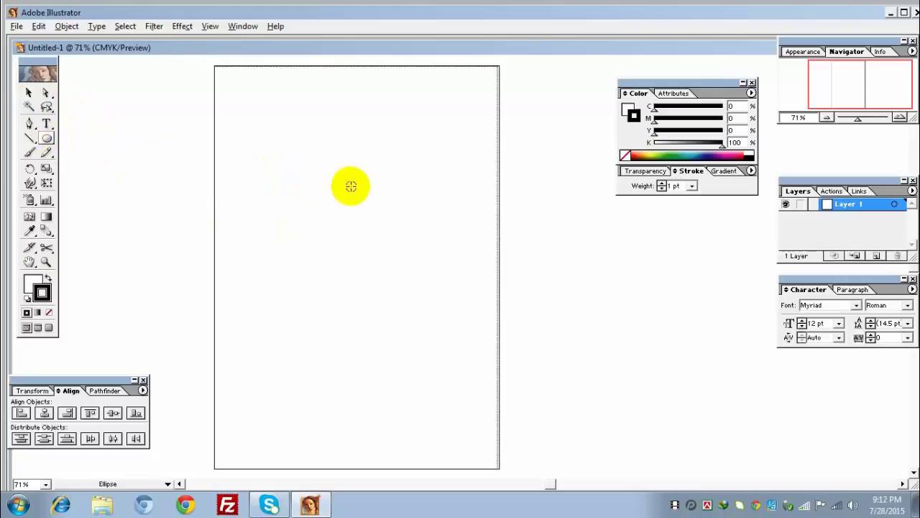
left_click_drag(350, 186, 419, 300)
- Reposition the circle so its edge meets the page's right side
left_click(28, 92)
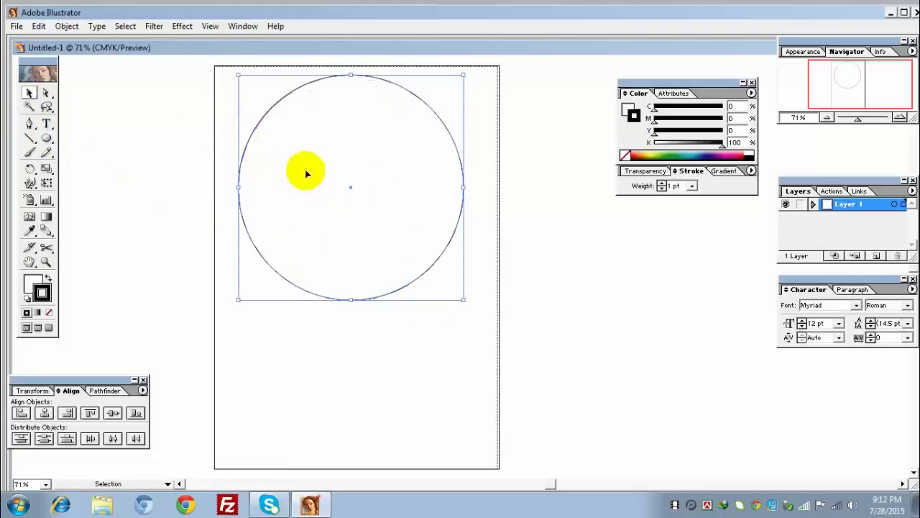
left_click_drag(304, 172, 281, 191)
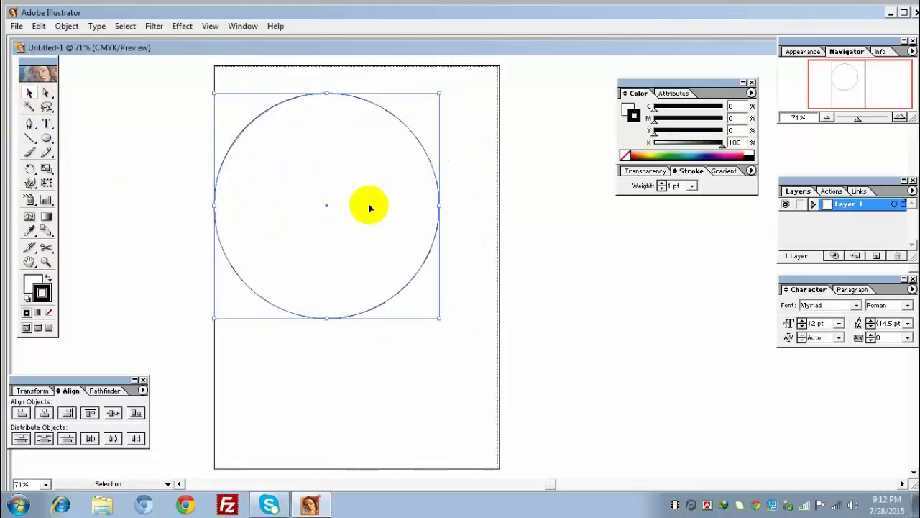
left_click_drag(367, 204, 313, 241)
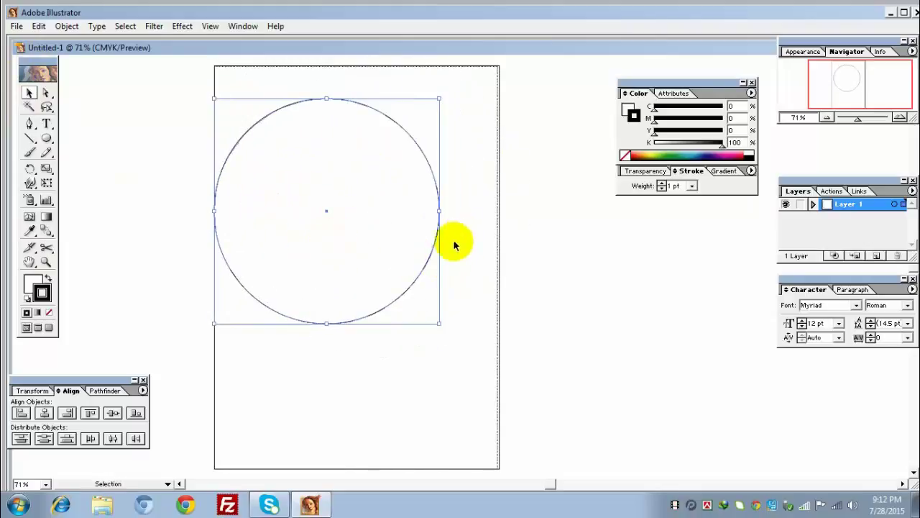
left_click(452, 242)
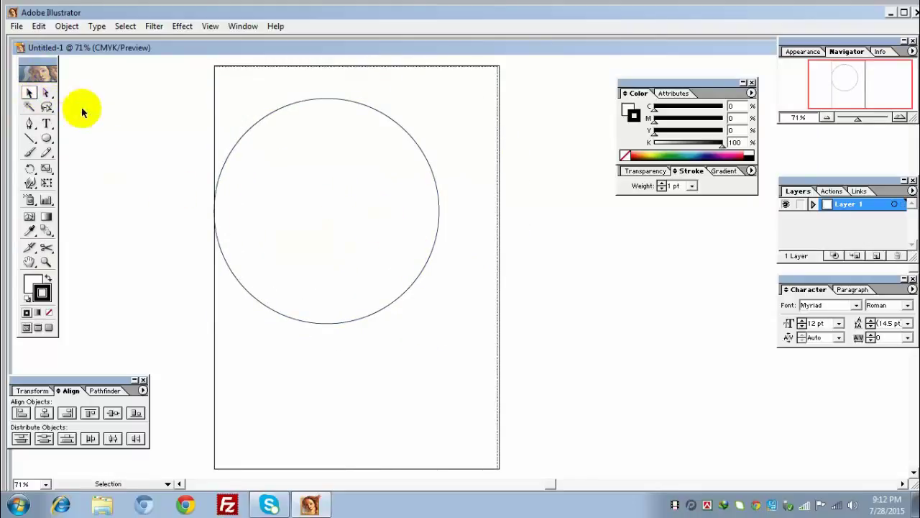
mouse_move(327, 230)
left_mouse_down()
mouse_move(369, 266)
mouse_move(317, 215)
left_mouse_up()
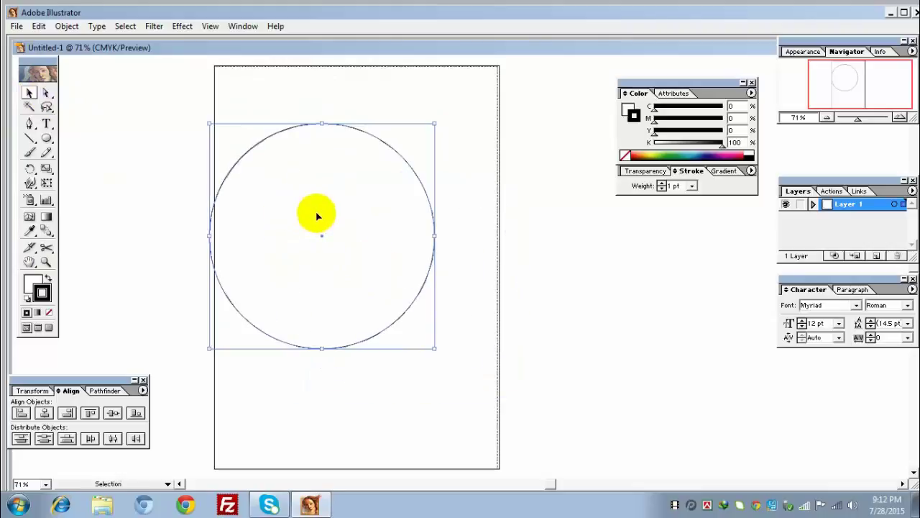
left_click(45, 92)
left_click_drag(383, 269, 364, 238)
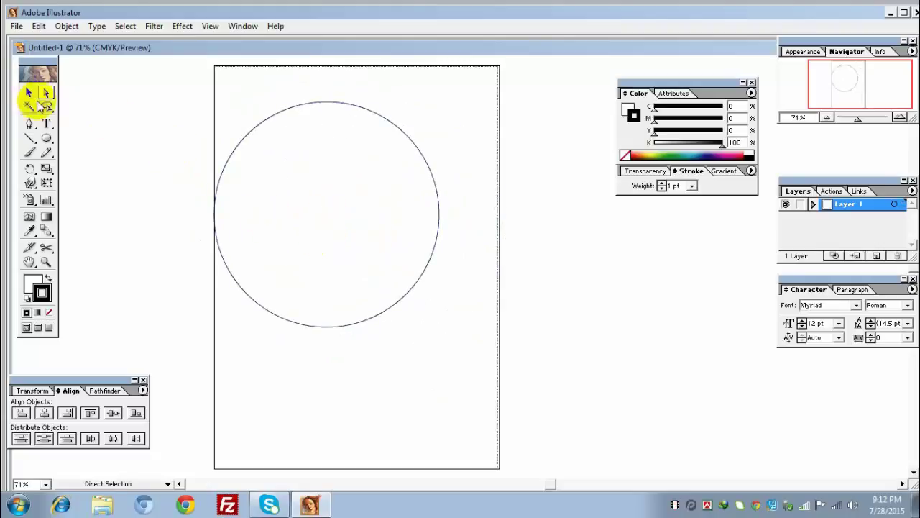
left_click(29, 93)
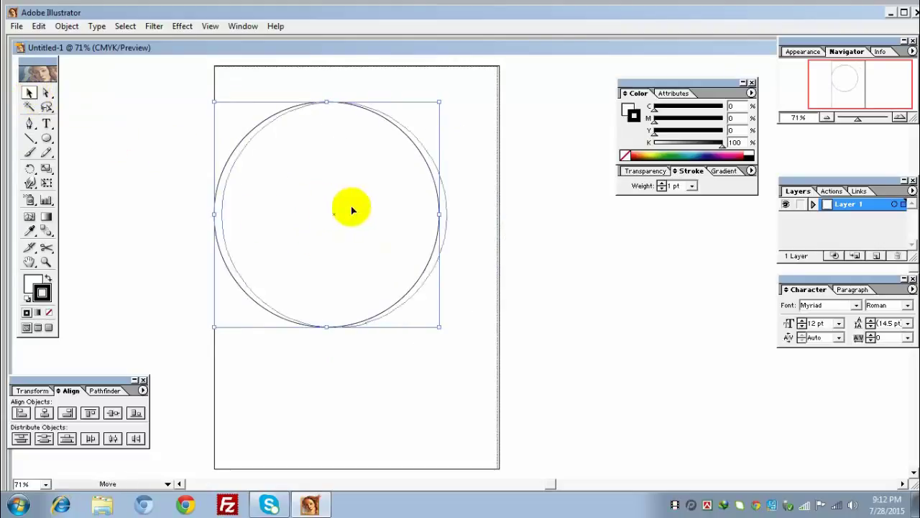
mouse_move(353, 208)
left_mouse_down()
mouse_move(319, 194)
mouse_move(338, 200)
left_mouse_up()
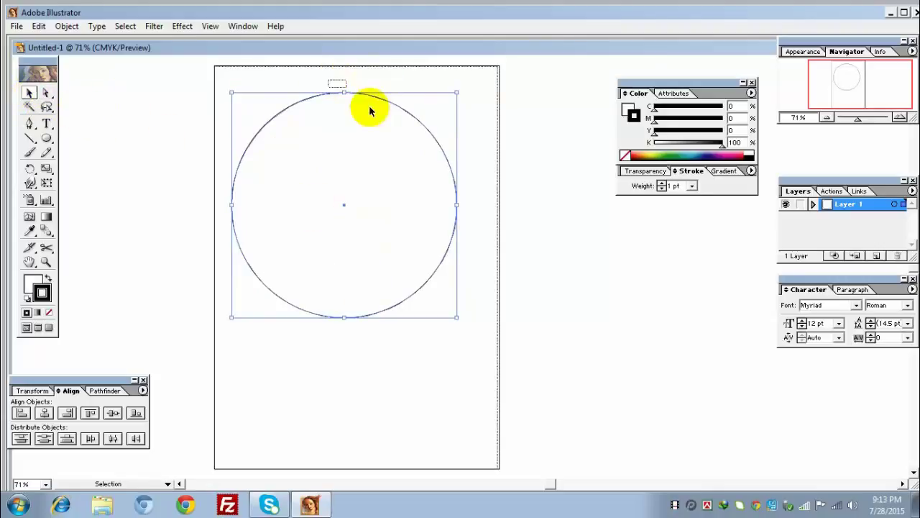
left_click_drag(362, 154, 387, 174)
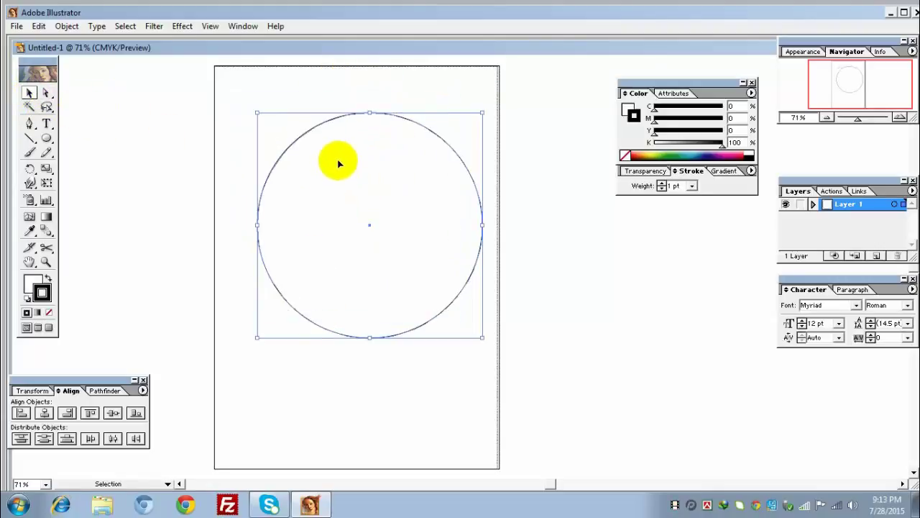
mouse_move(370, 224)
left_mouse_down()
mouse_move(359, 207)
mouse_move(388, 227)
left_mouse_up()
- Select the circle's top anchor point with the Direct Selection tool
left_click(46, 92)
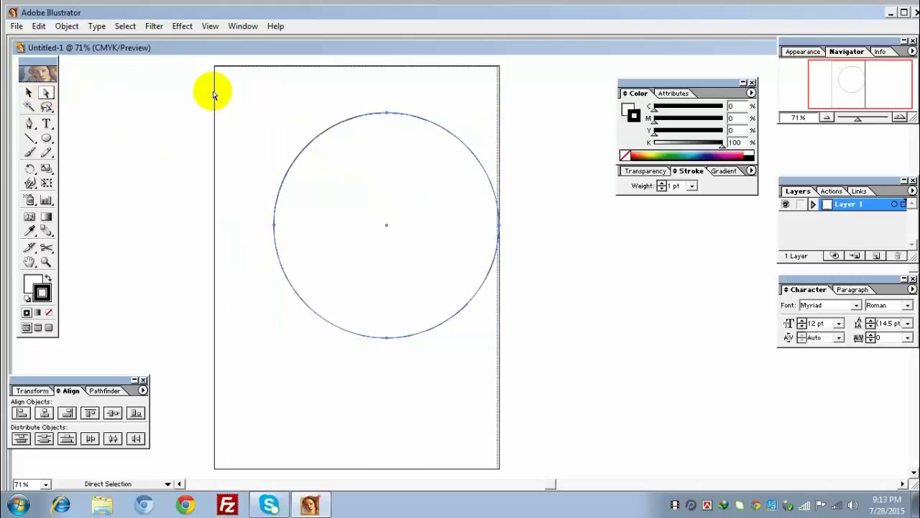
left_click_drag(367, 96, 406, 133)
left_click(352, 97)
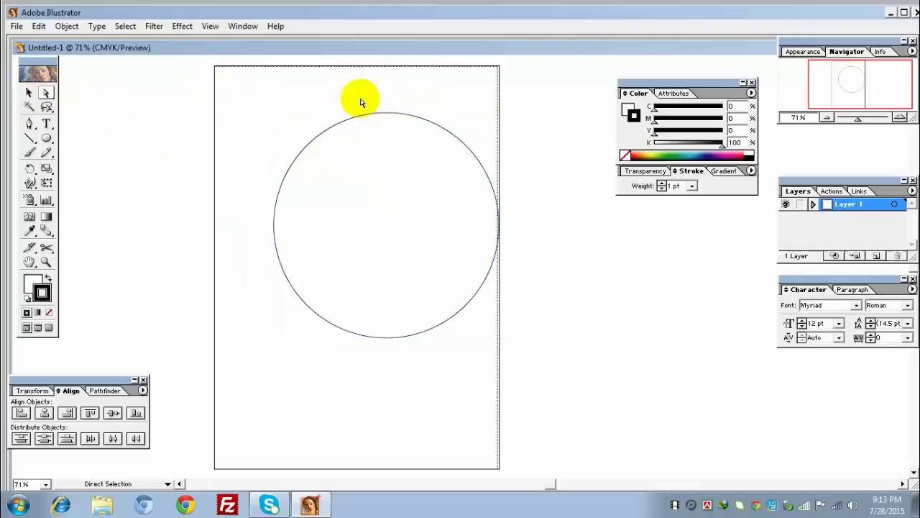
left_click_drag(359, 98, 408, 130)
left_click(358, 99)
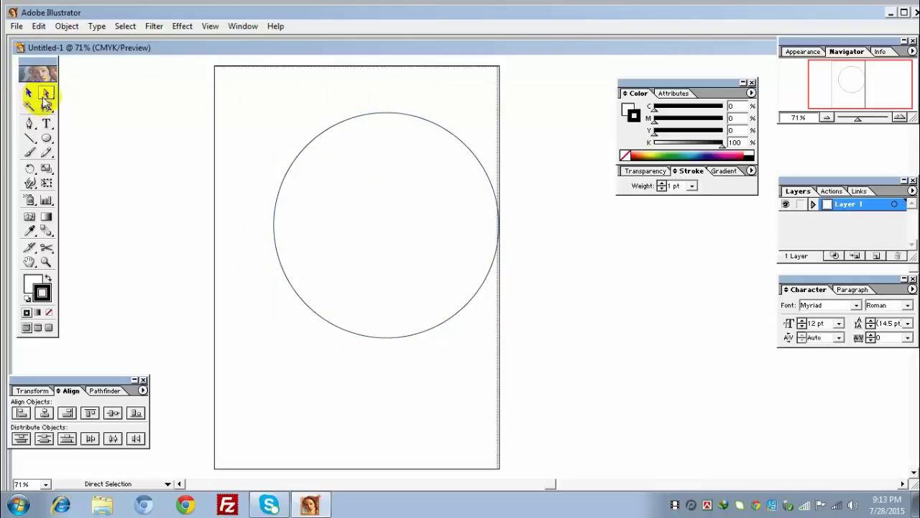
left_click_drag(367, 108, 407, 134)
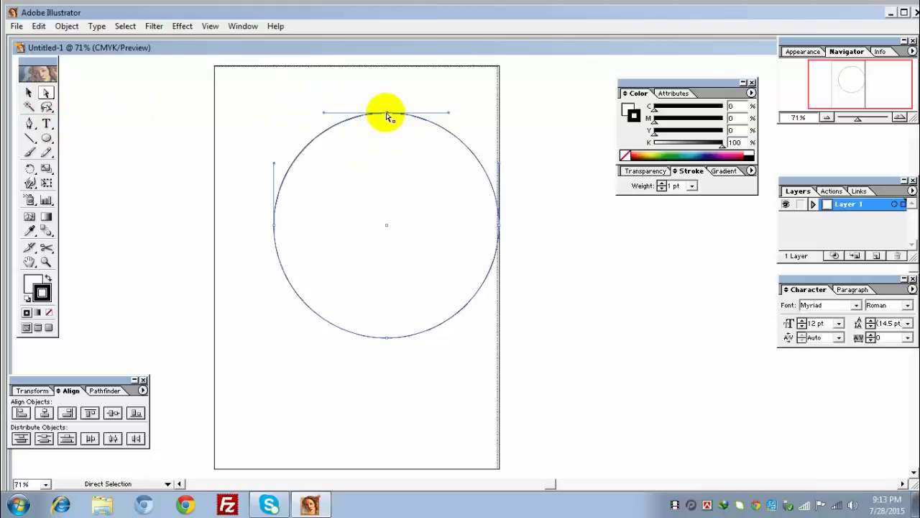
- Drag the top anchor down into a dip, undo it, then pull the anchor back up
left_click_drag(386, 113, 423, 202)
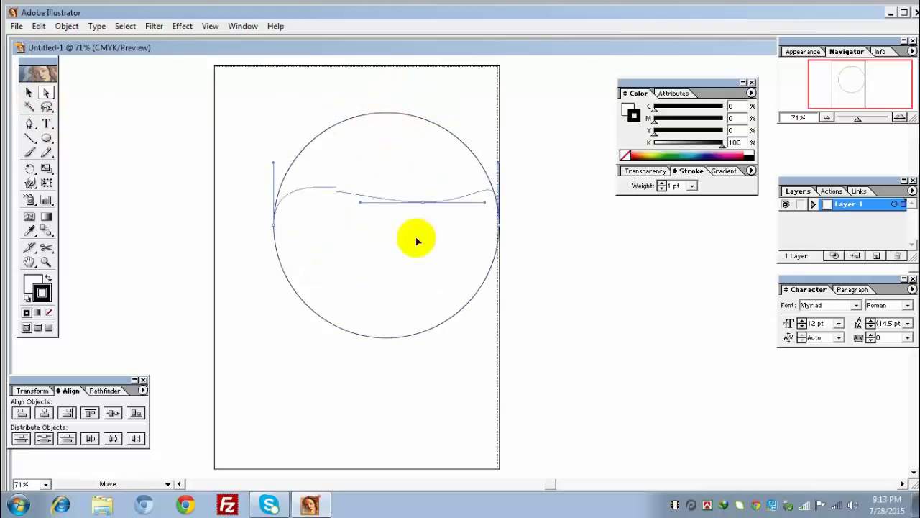
left_click_drag(417, 241, 304, 72)
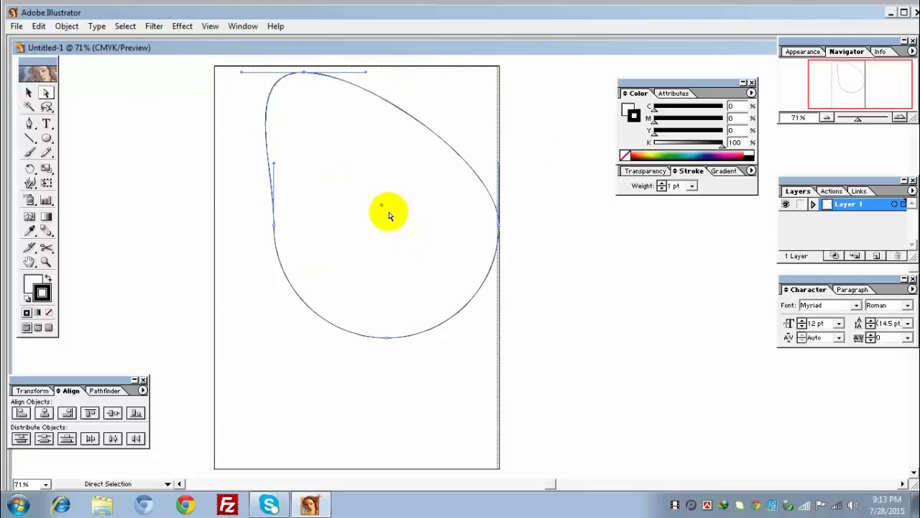
key("ctrl+z")
left_click_drag(394, 279, 386, 100)
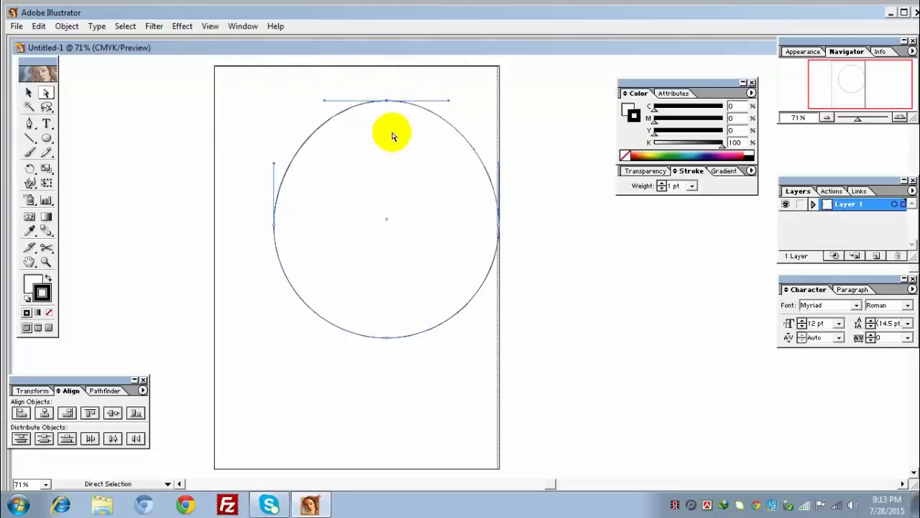
- Delete the top anchor to leave a bottom semicircle and reposition it on the page
key("Delete")
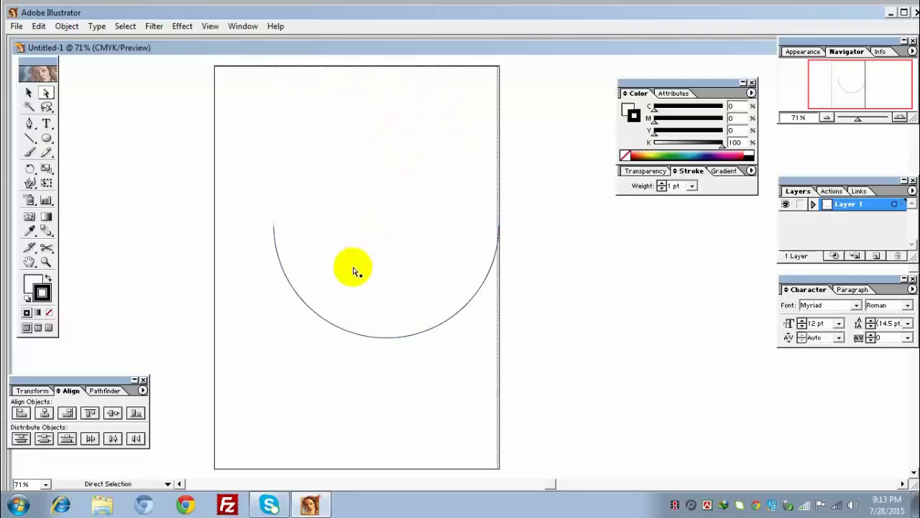
left_click(29, 93)
left_click_drag(377, 336, 334, 265)
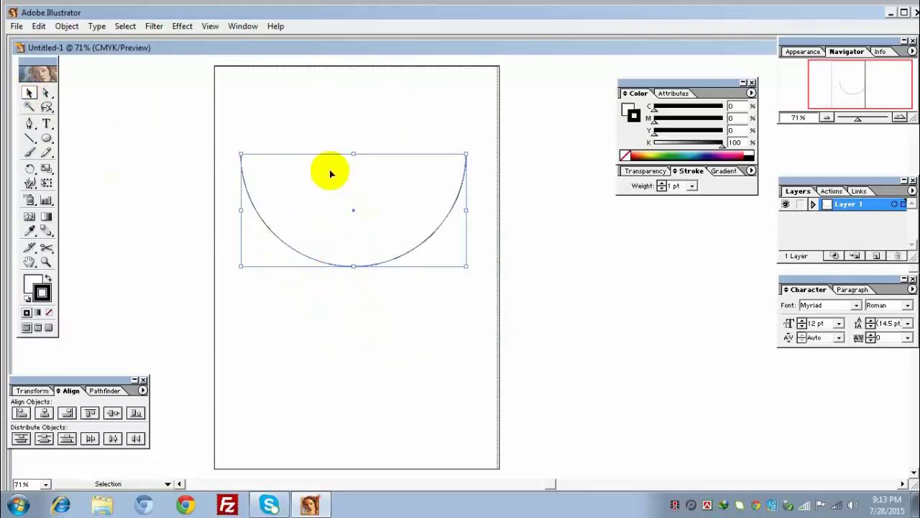
left_click(267, 144)
left_click(46, 93)
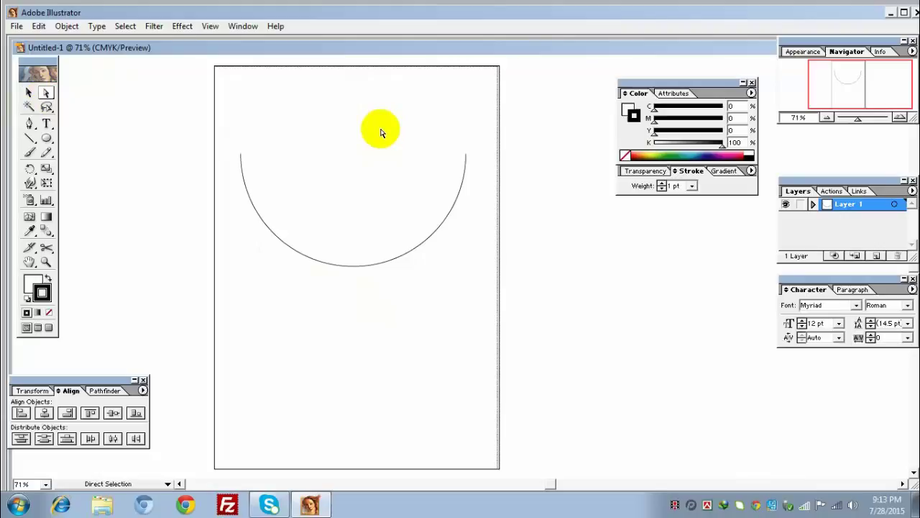
left_click_drag(216, 133, 443, 280)
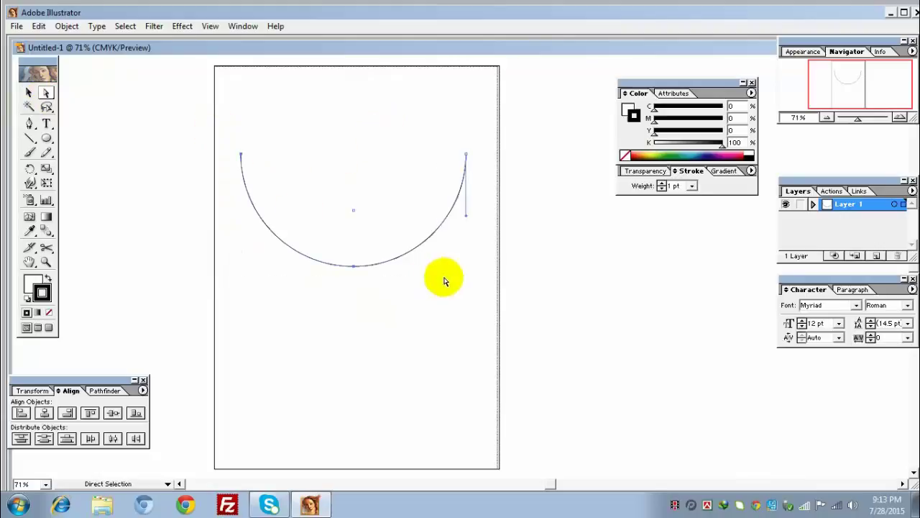
left_click(29, 92)
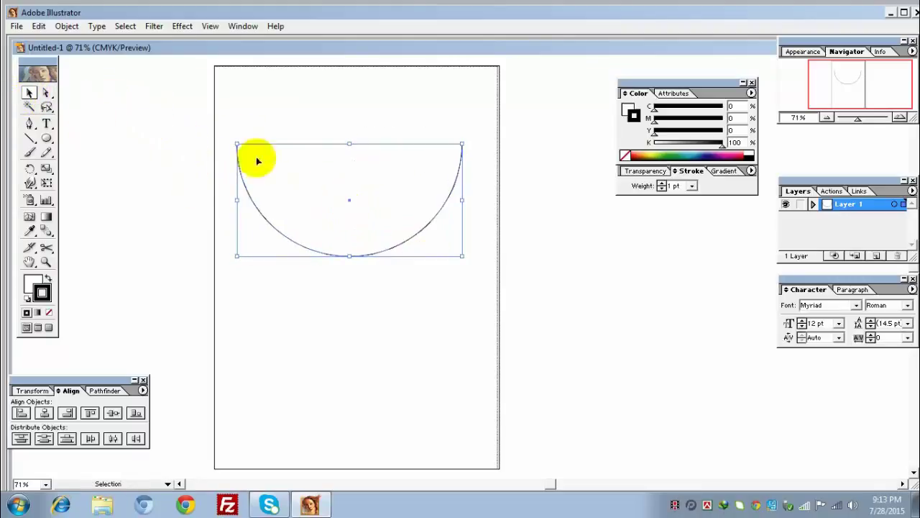
left_click_drag(333, 183, 305, 187)
- Delete the semicircle's right end anchor to leave a quarter arc, then move it higher
left_click(45, 94)
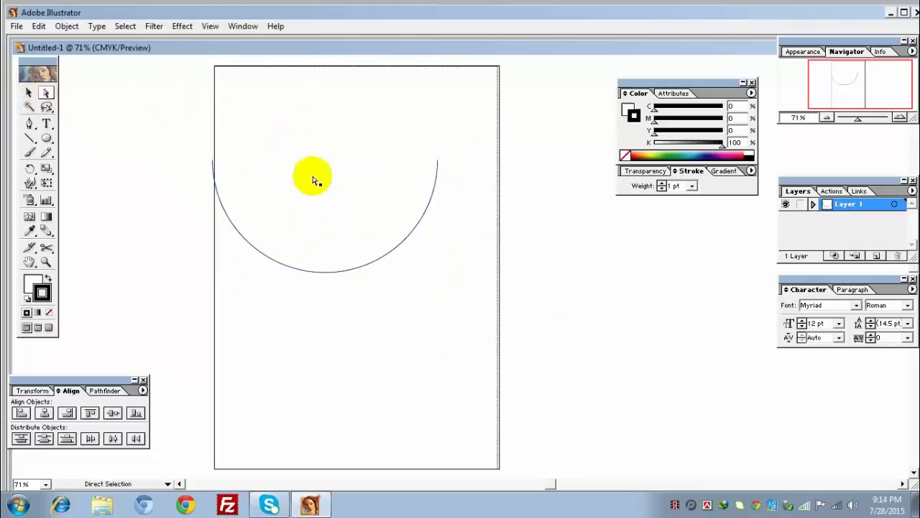
left_click_drag(201, 151, 255, 184)
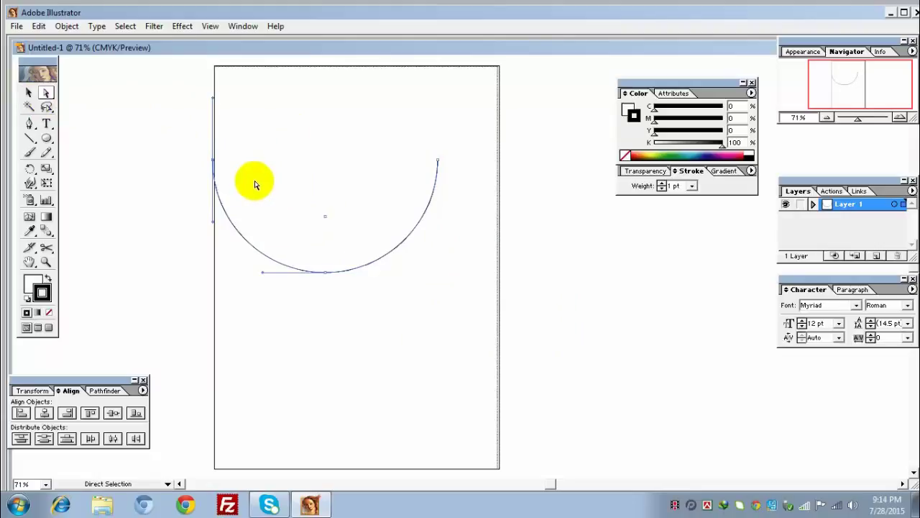
left_click(230, 139)
left_click_drag(434, 140, 512, 205)
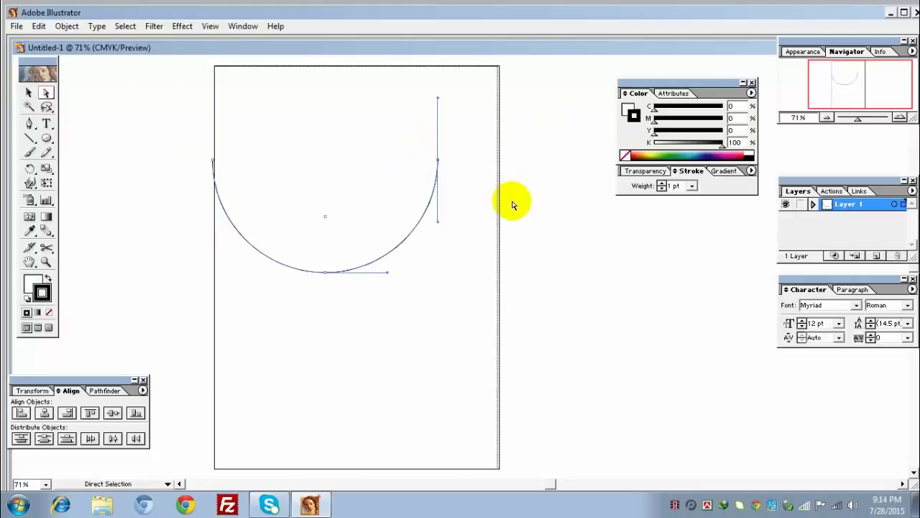
key("Delete")
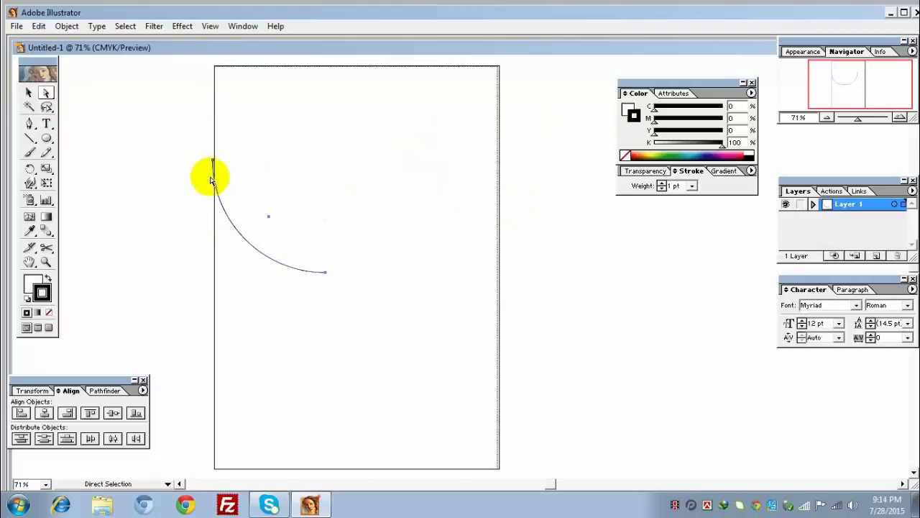
left_click(28, 93)
left_click_drag(267, 252, 351, 196)
left_click_drag(350, 137, 428, 266)
left_click_drag(323, 195, 333, 195)
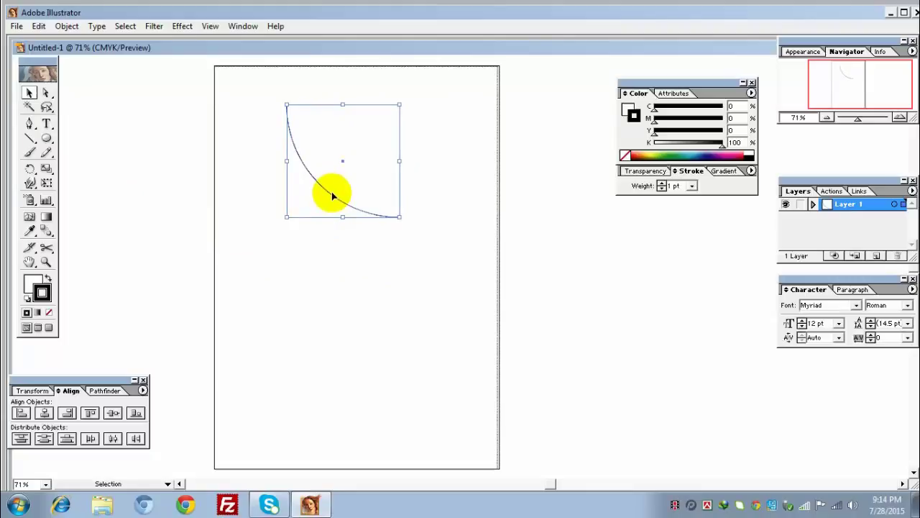